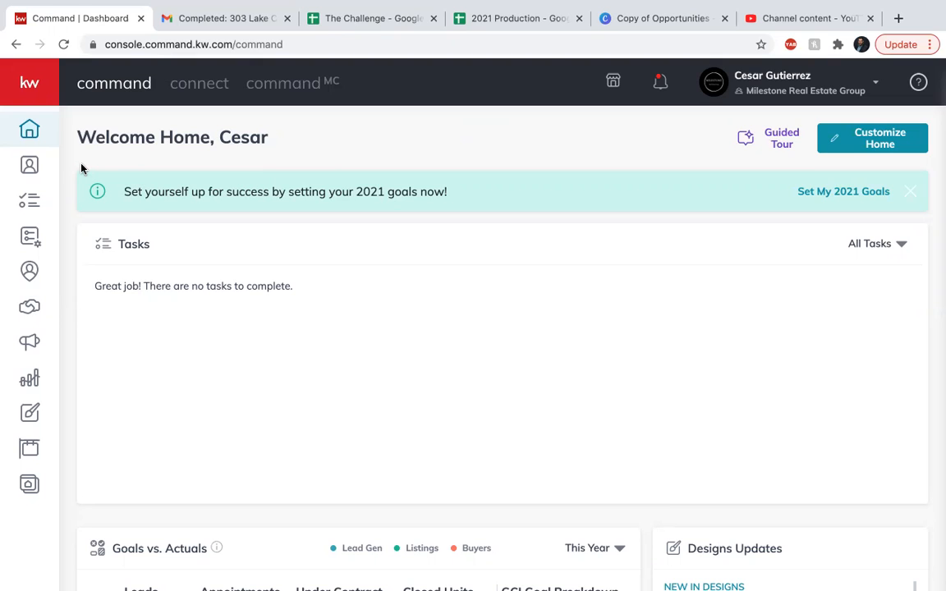
Go to the contacts list and start a new contact with Add Contact
left_click(39, 171)
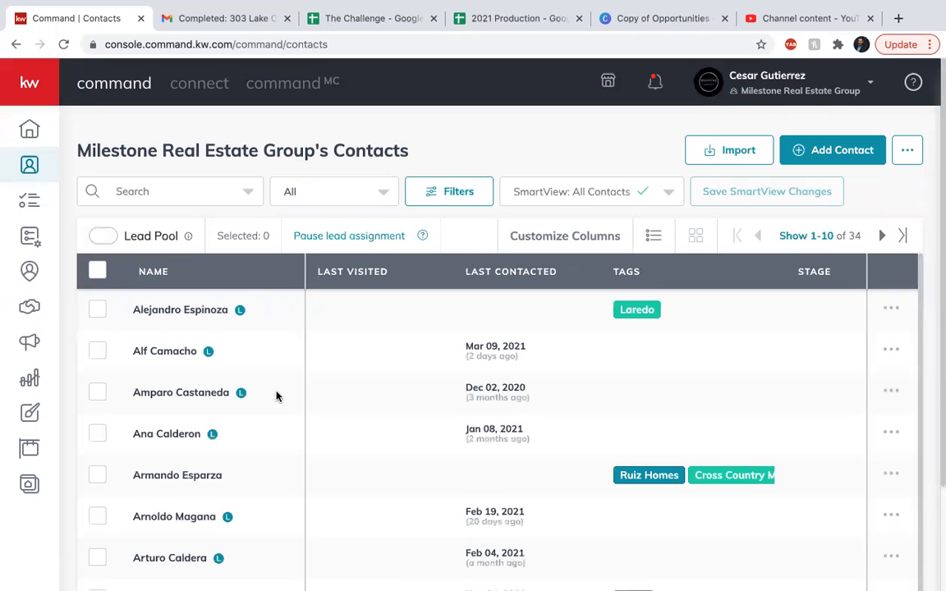
scroll(276, 397, "down", 1)
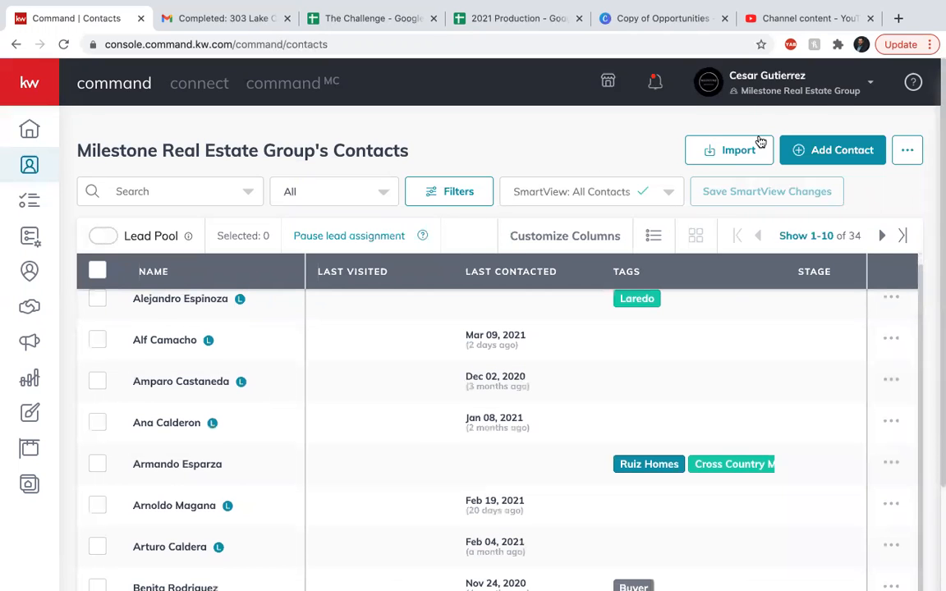
left_click(812, 153)
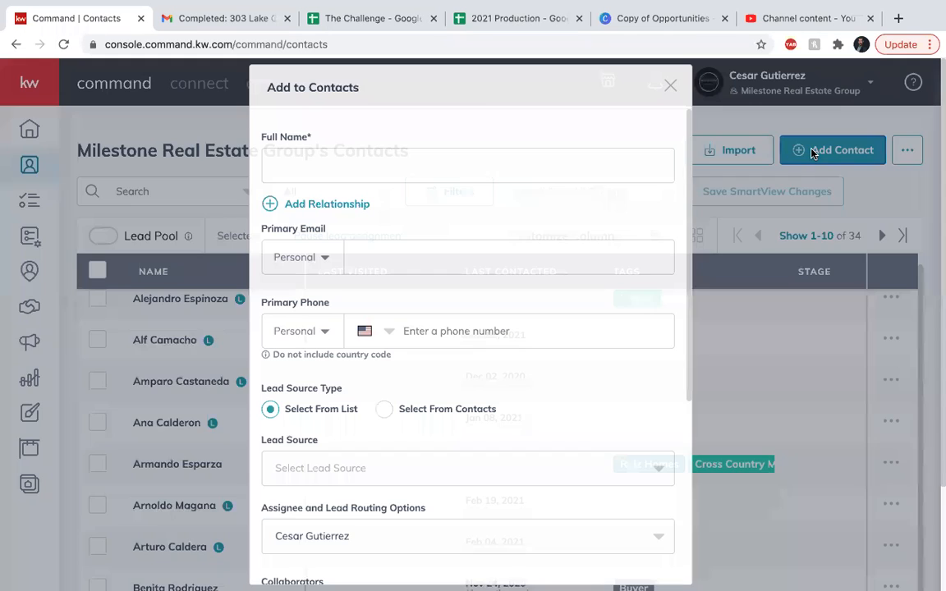
Create the contact 'Potential Buyer/Seller' with the primary e-mail address filled in
left_click(449, 174)
type("B")
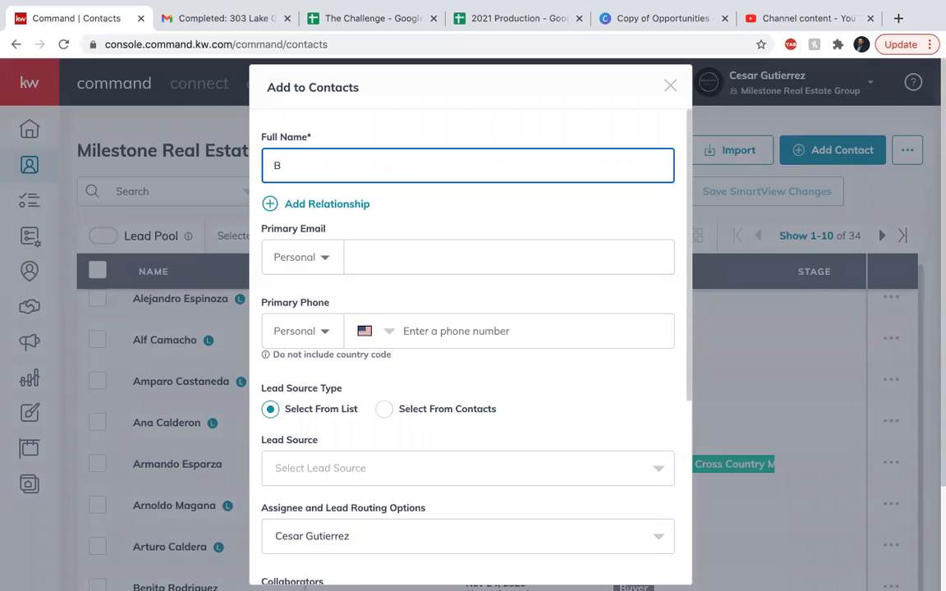
key("BackSpace")
type("Potential Buyer/Seller")
left_click(436, 260)
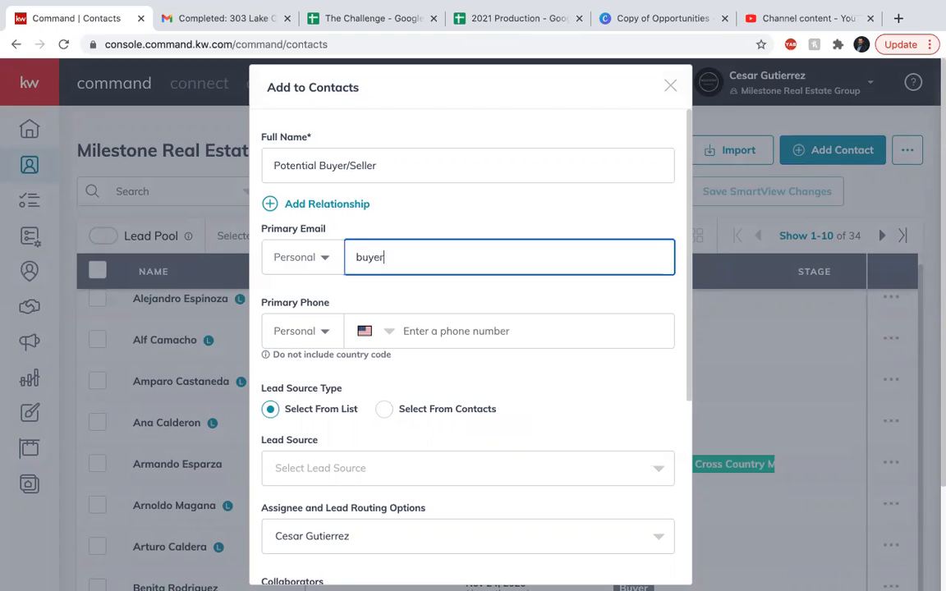
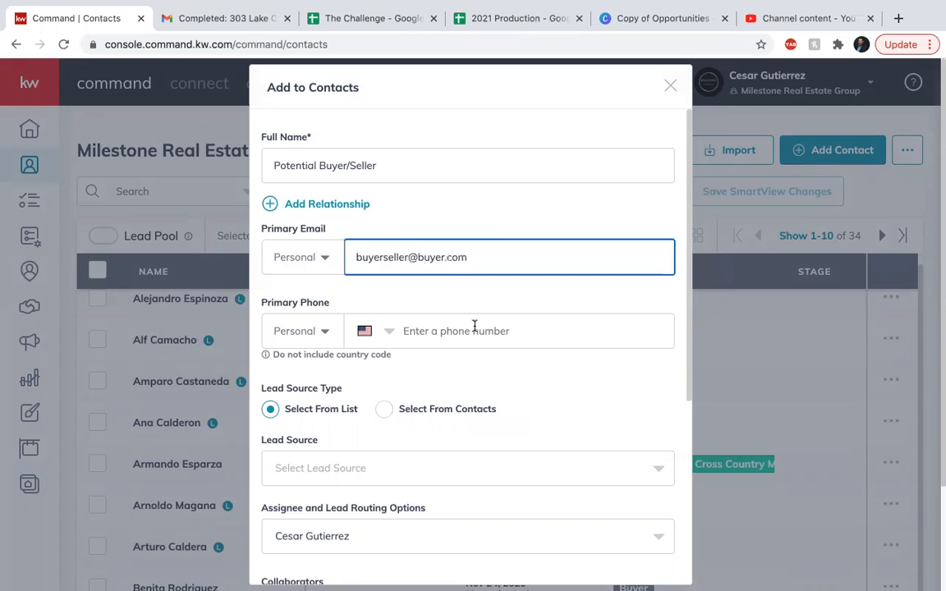
left_click(470, 366)
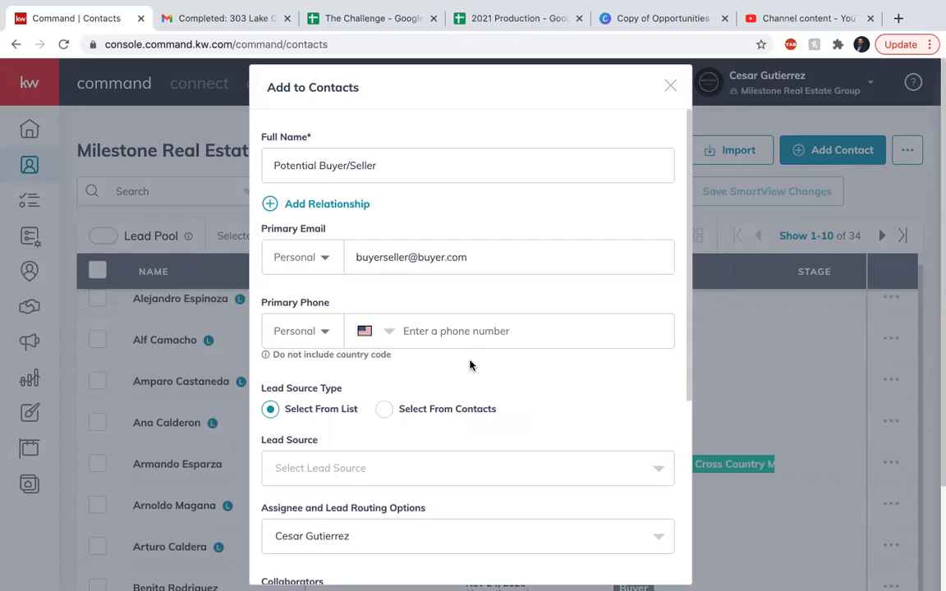
scroll(470, 365, "down", 5)
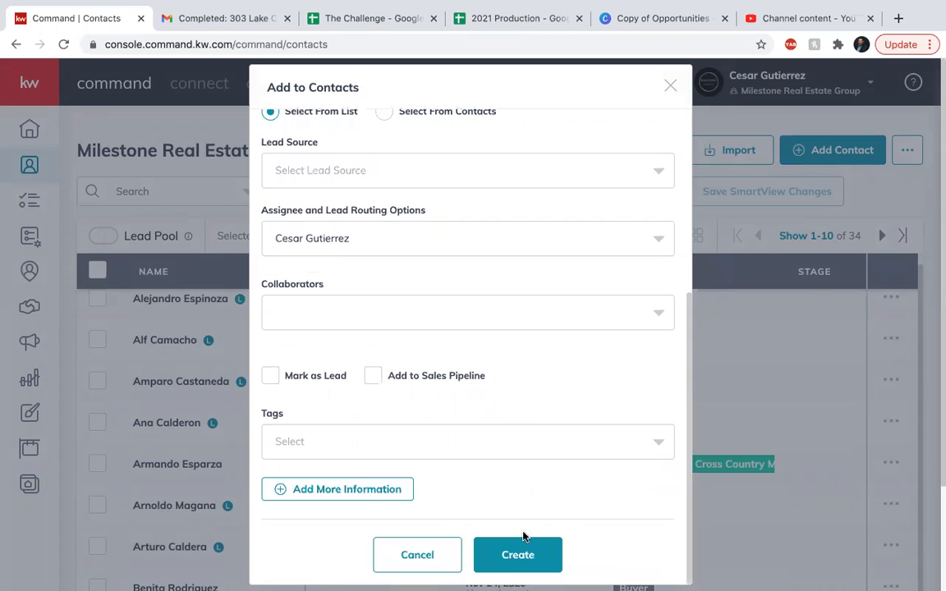
left_click(518, 557)
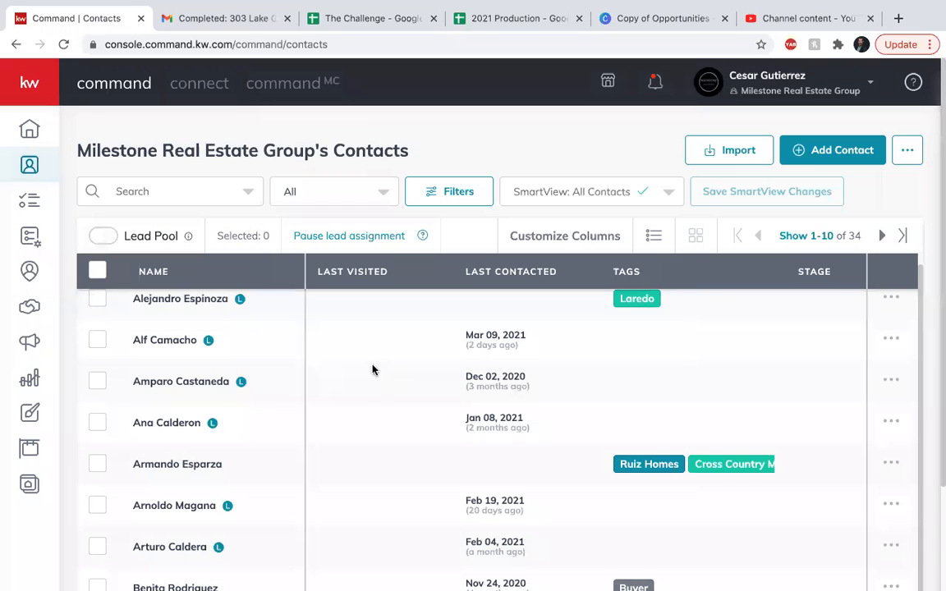
Page forward to contacts 21-30 and open the Potential Buyer/Seller record
scroll(228, 390, "down", 2)
scroll(230, 390, "up", 1)
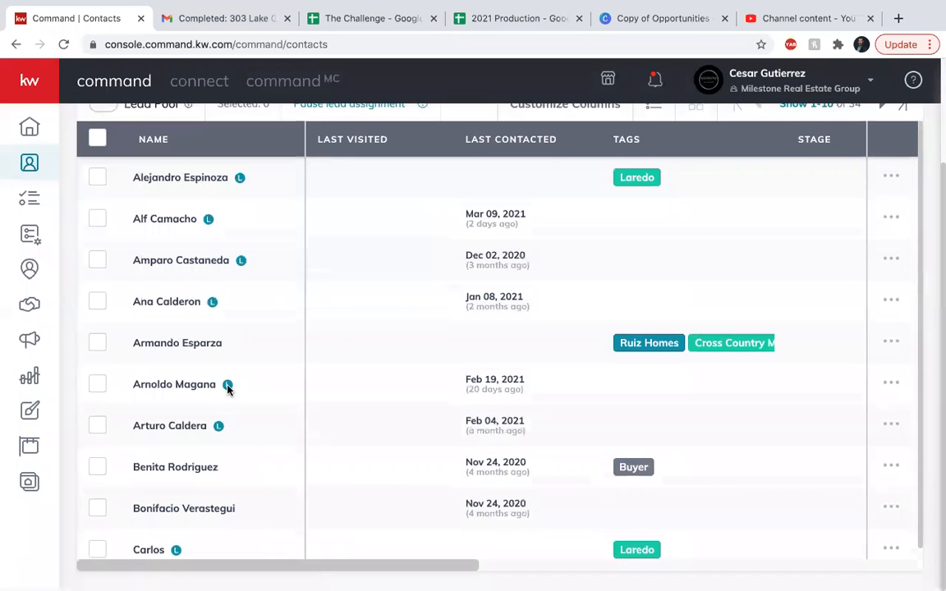
scroll(228, 389, "up", 2)
left_click(880, 141)
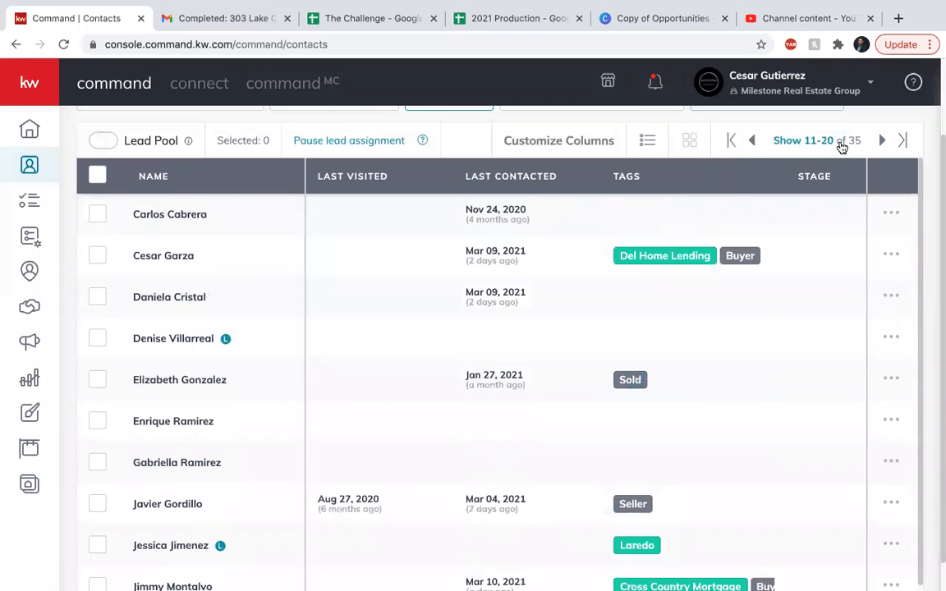
left_click(881, 141)
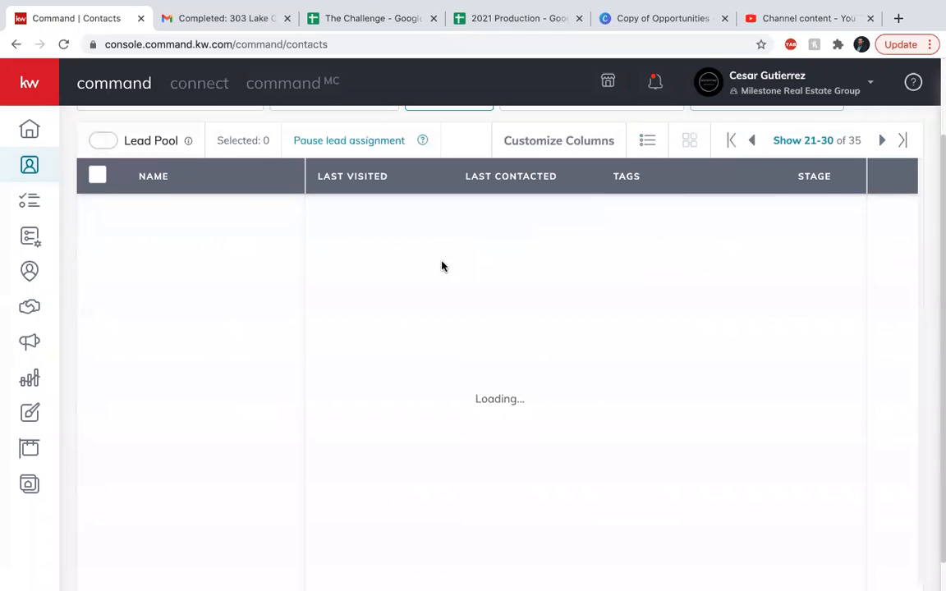
scroll(192, 515, "down", 1)
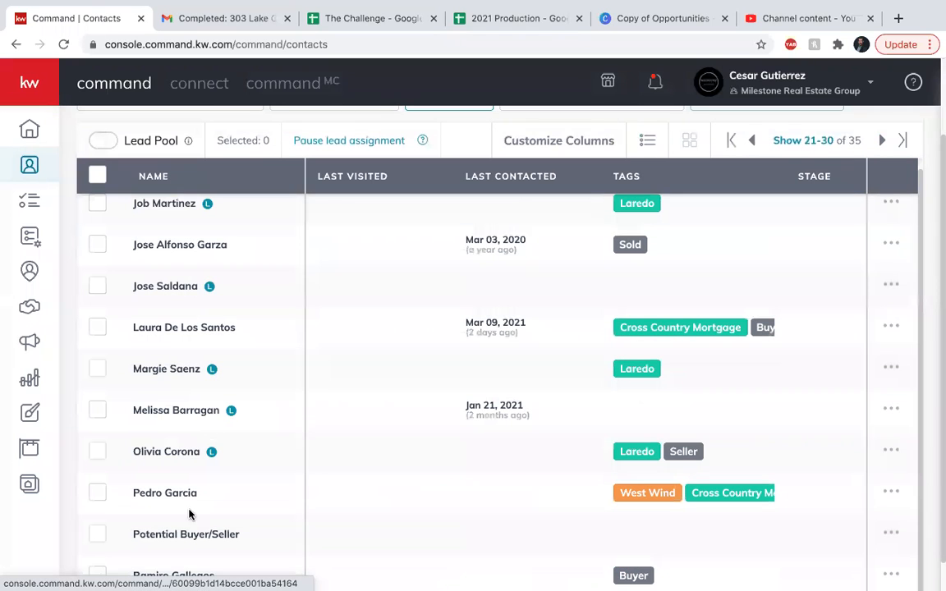
left_click(182, 537)
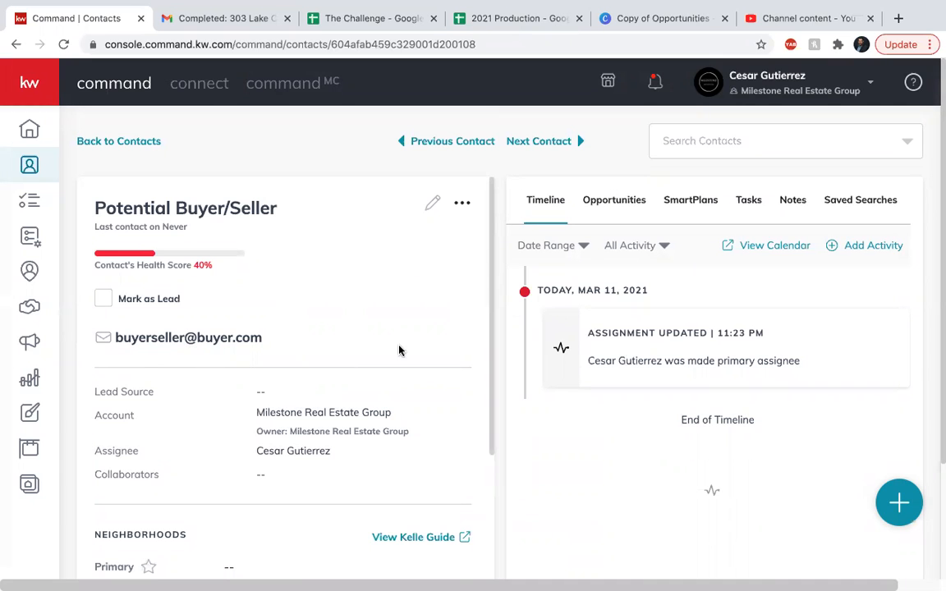
Scroll to the Neighborhoods section and choose Add Neighborhood to show the search box
scroll(399, 348, "down", 3)
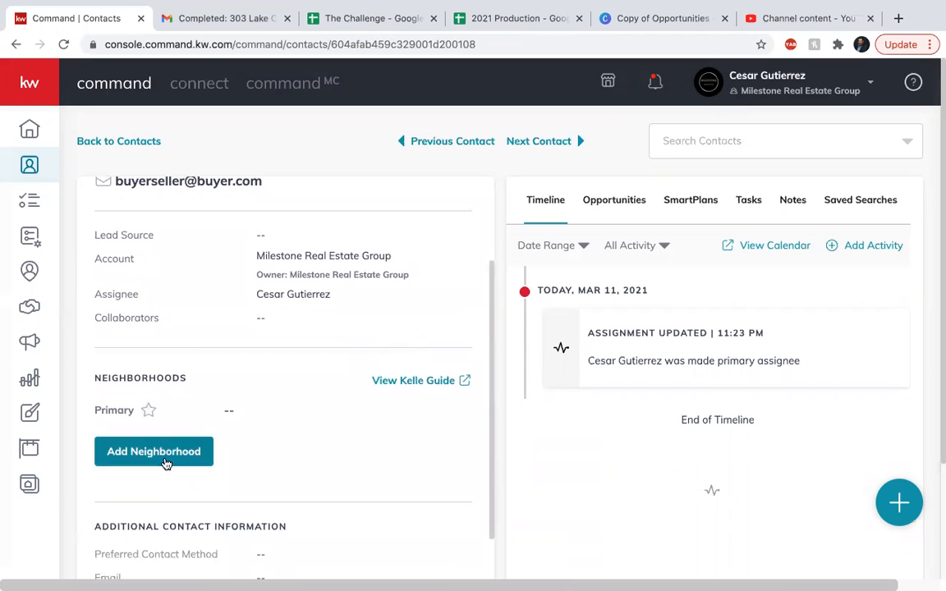
left_click(164, 457)
scroll(230, 368, "up", 3)
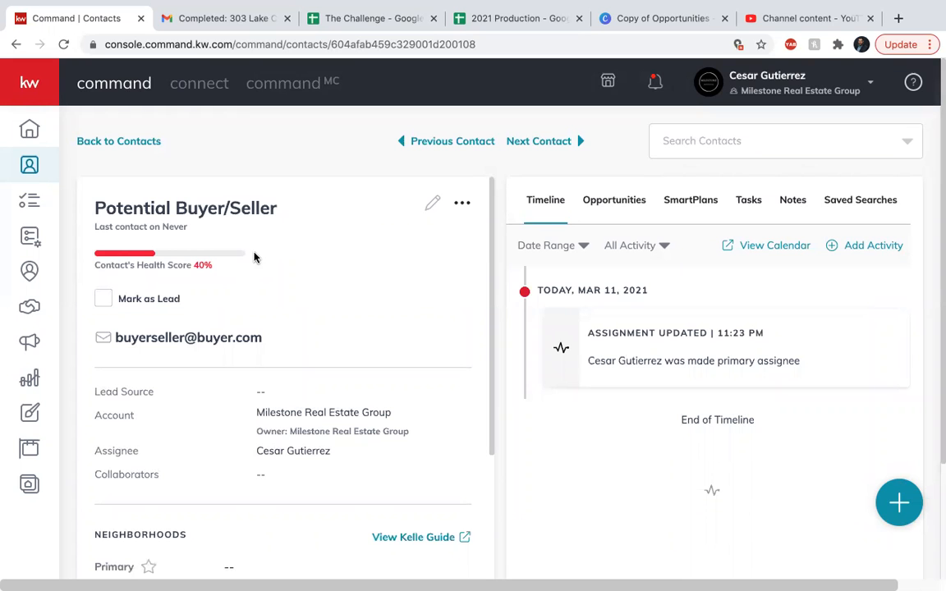
scroll(254, 257, "down", 3)
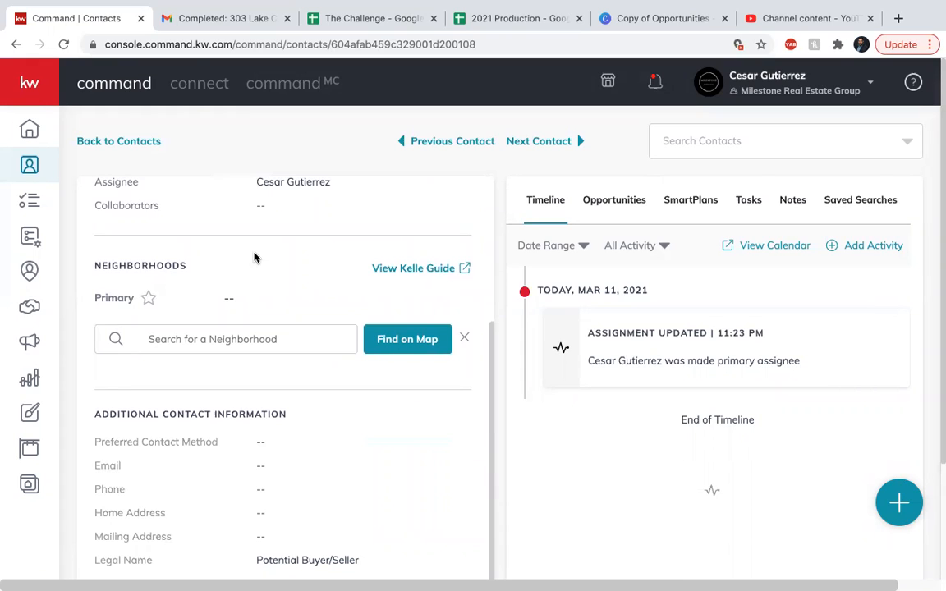
Search 'San isidro' and subscribe the contact to San Isidro Amazonia
left_click(199, 338)
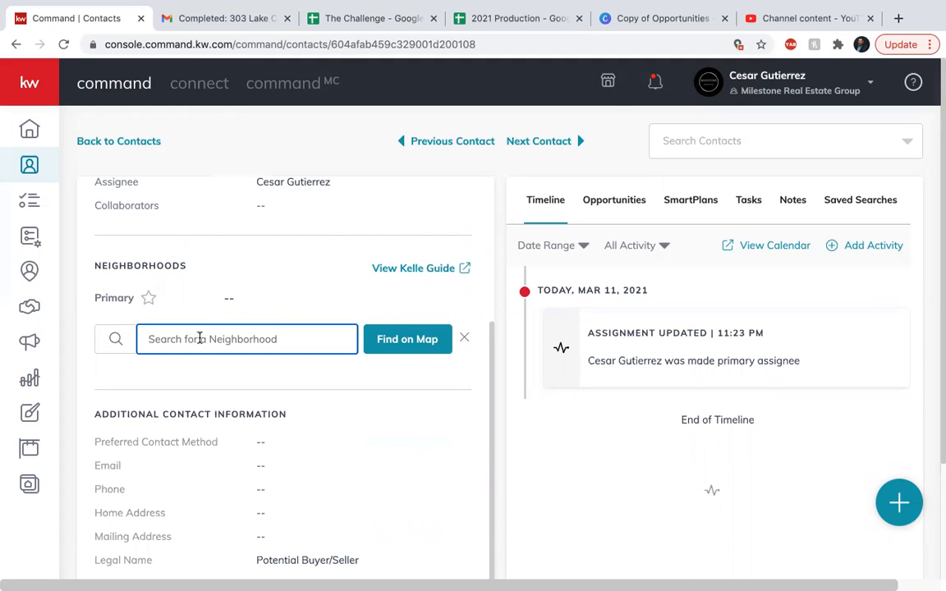
type("San isd")
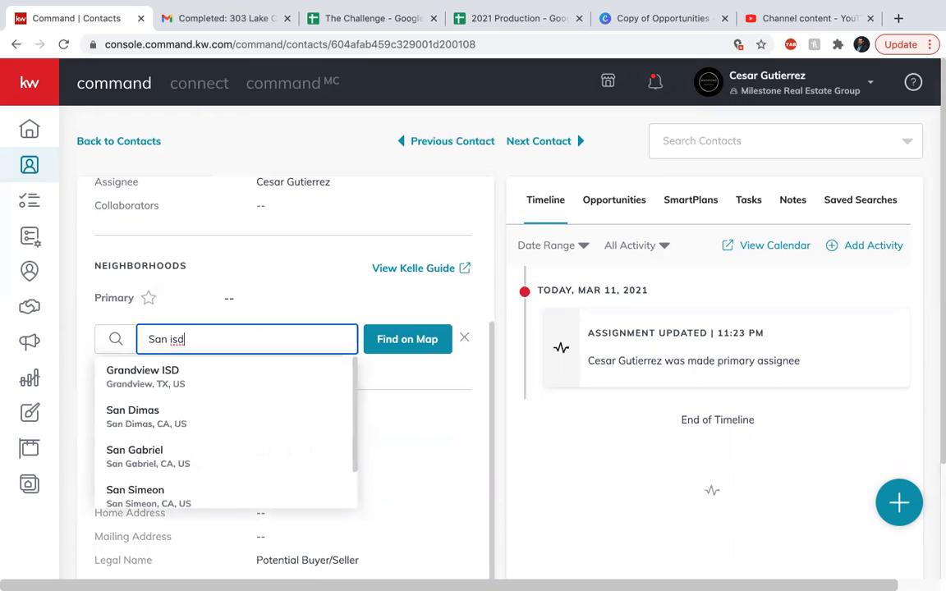
key("BackSpace")
type("idro")
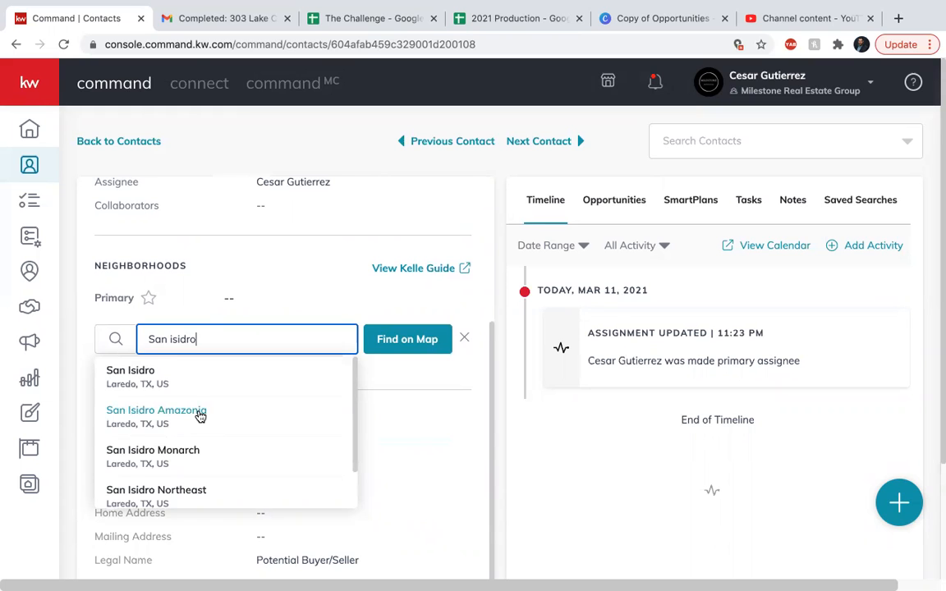
left_click(200, 417)
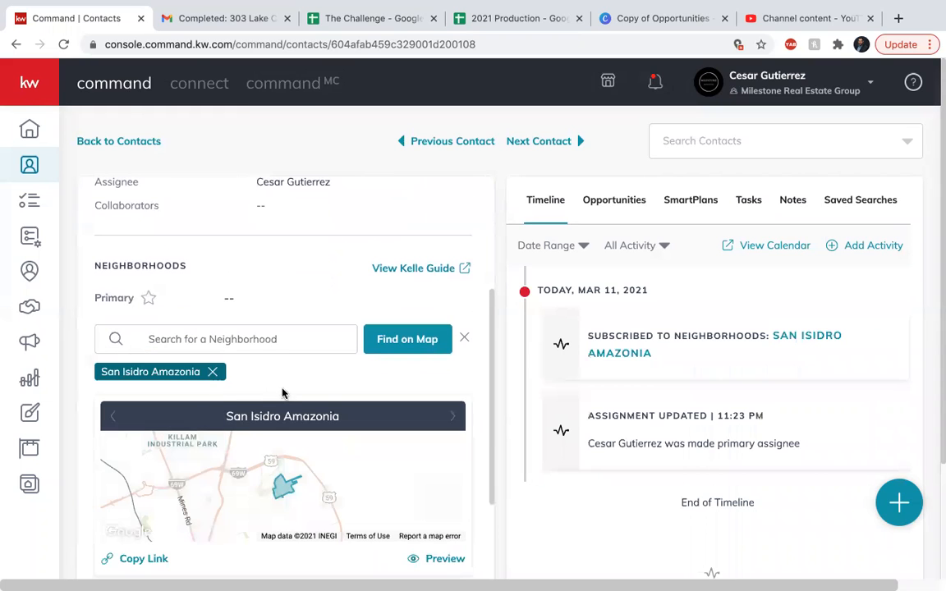
scroll(287, 386, "down", 1)
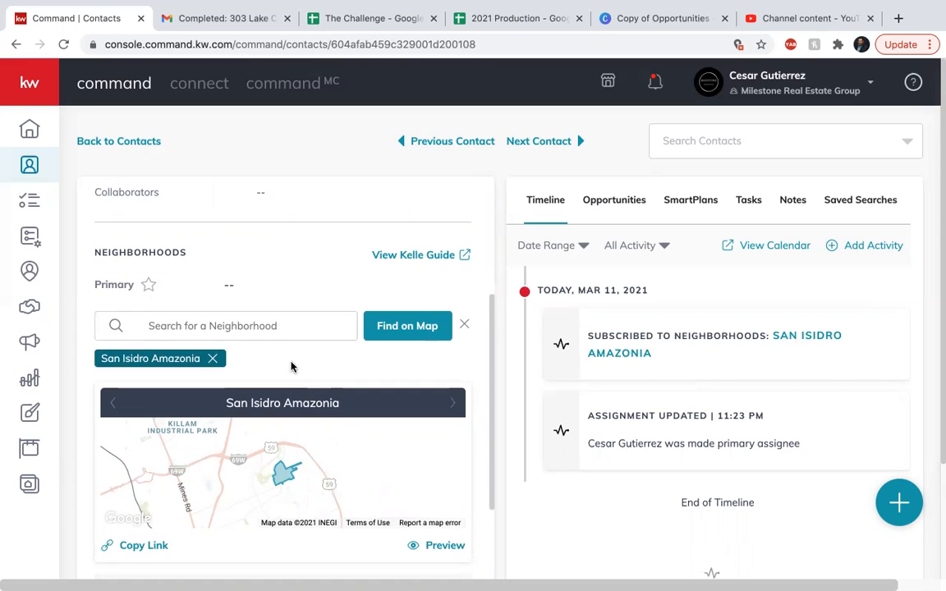
Search 'lakeside' and subscribe the contact to Lakeside, TX, US
left_click(247, 326)
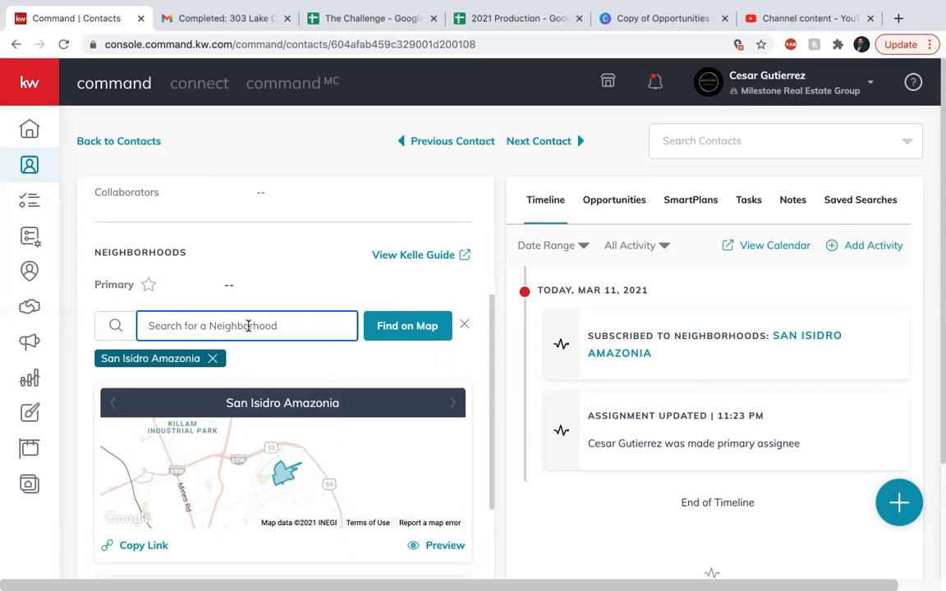
type("lakeside")
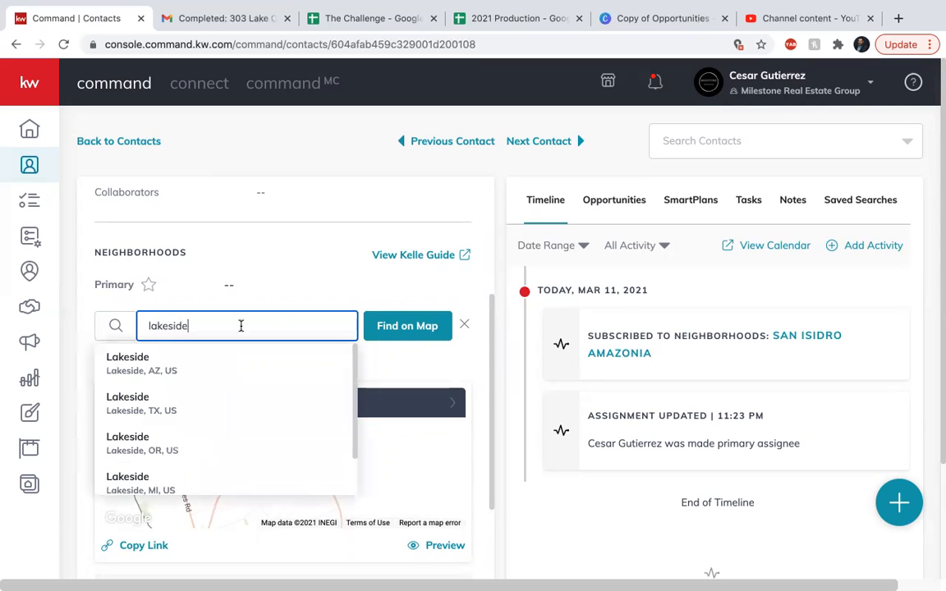
left_click(140, 406)
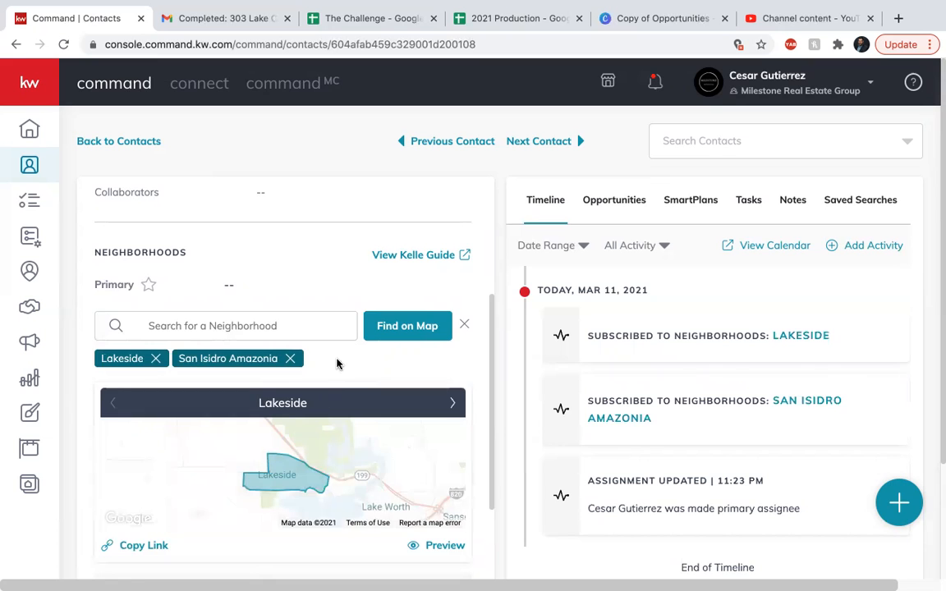
scroll(336, 364, "down", 4)
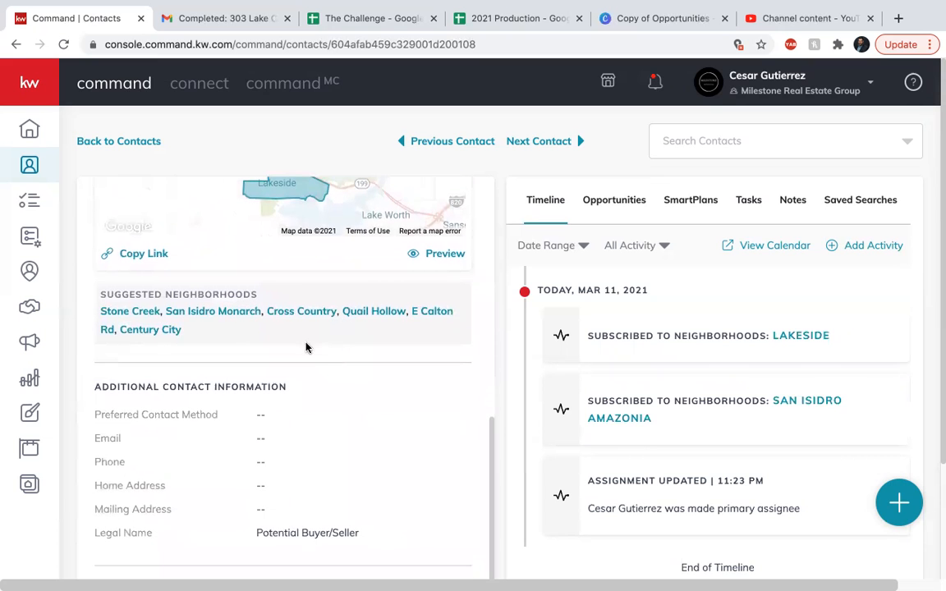
scroll(305, 347, "up", 3)
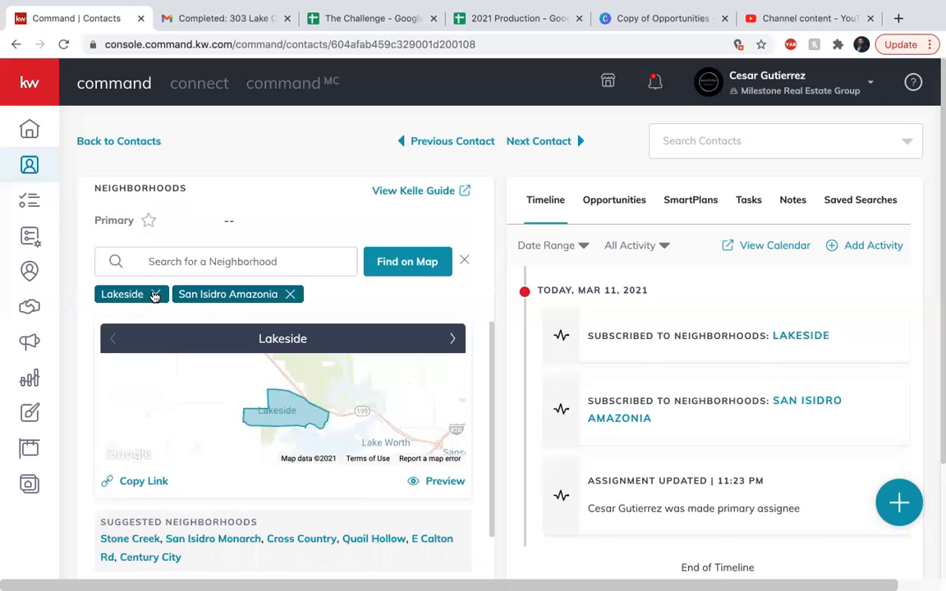
scroll(263, 418, "down", 1)
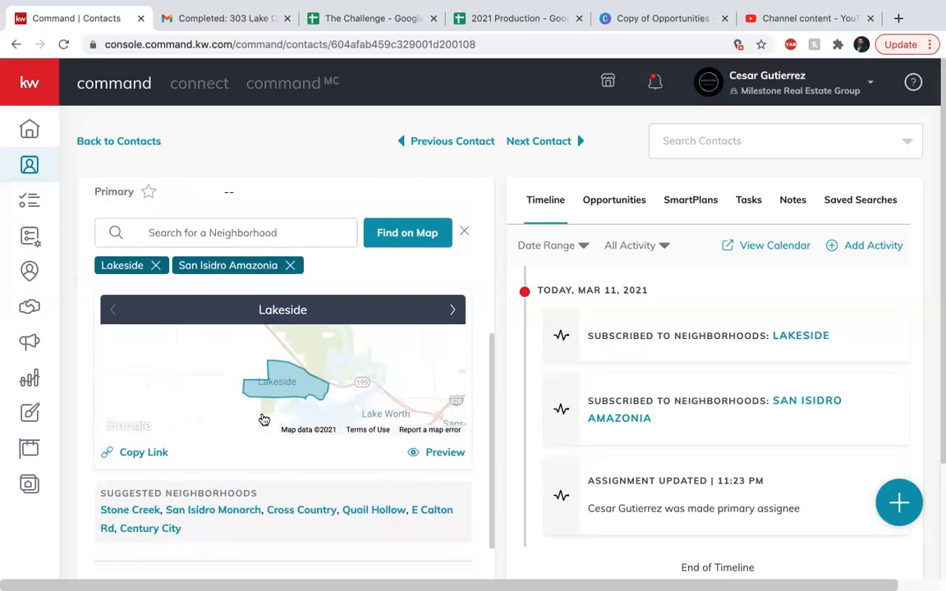
Remove the Lakeside tag, then search 'lakeside' again and clear the search box
left_click(155, 265)
left_click(187, 234)
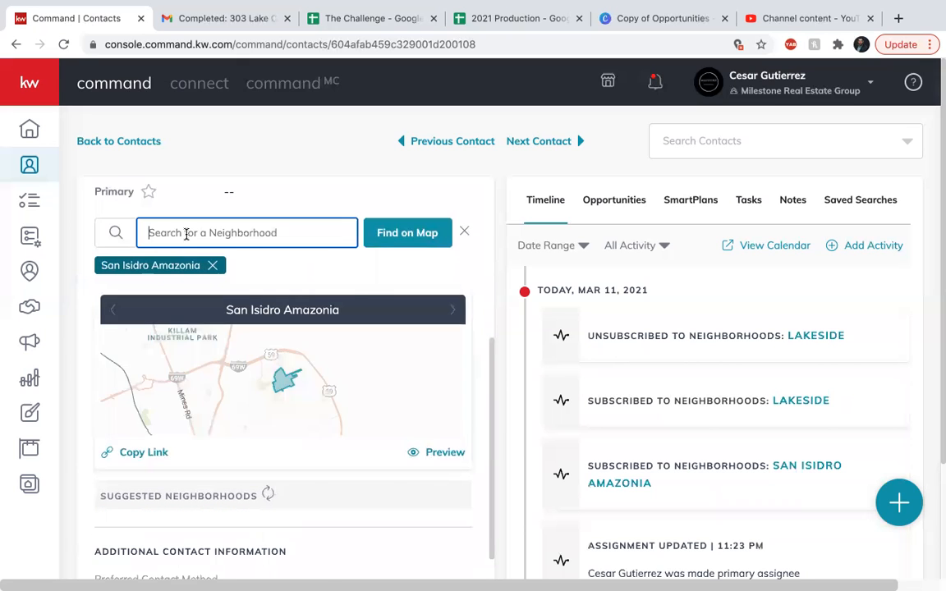
type("lakeside")
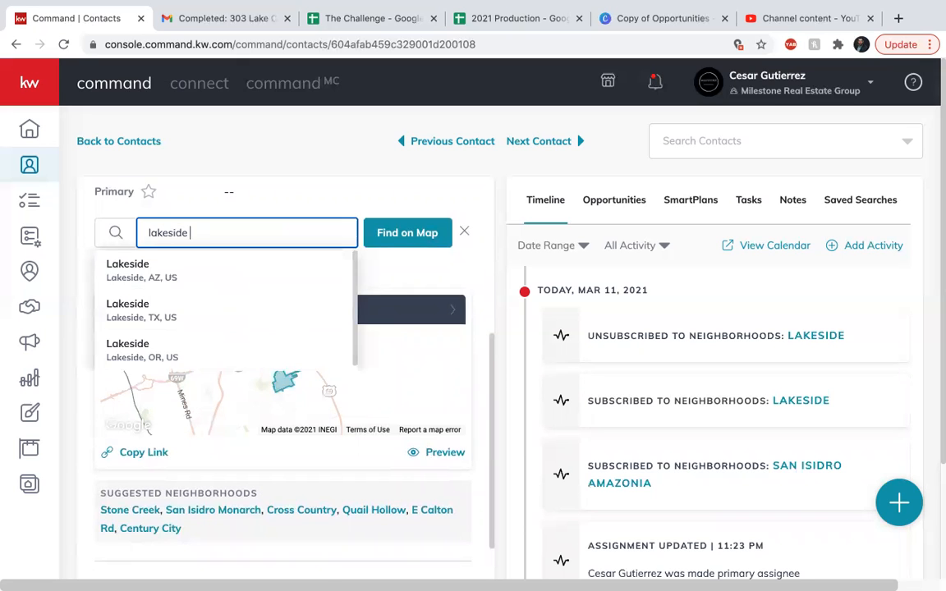
scroll(172, 294, "down", 1)
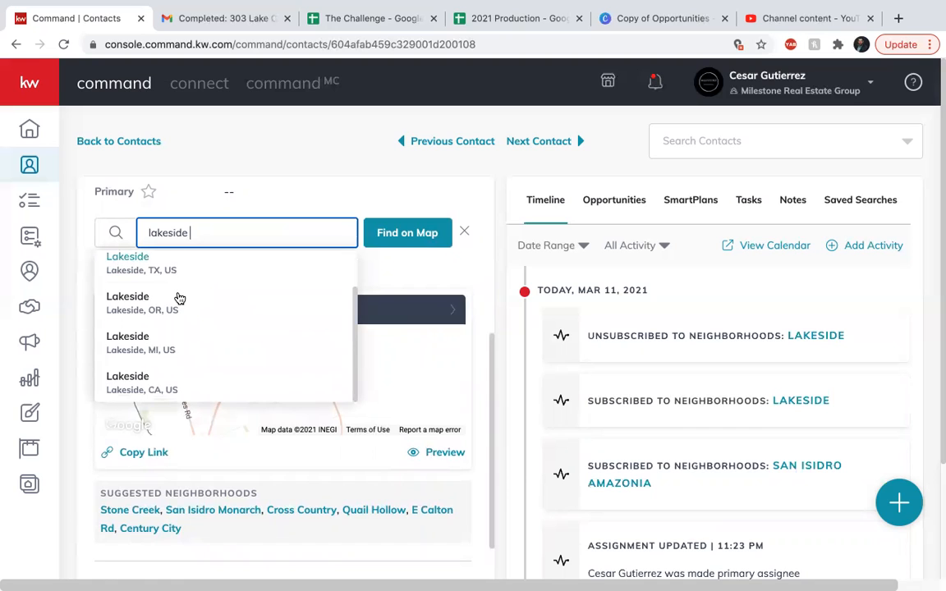
scroll(179, 298, "up", 1)
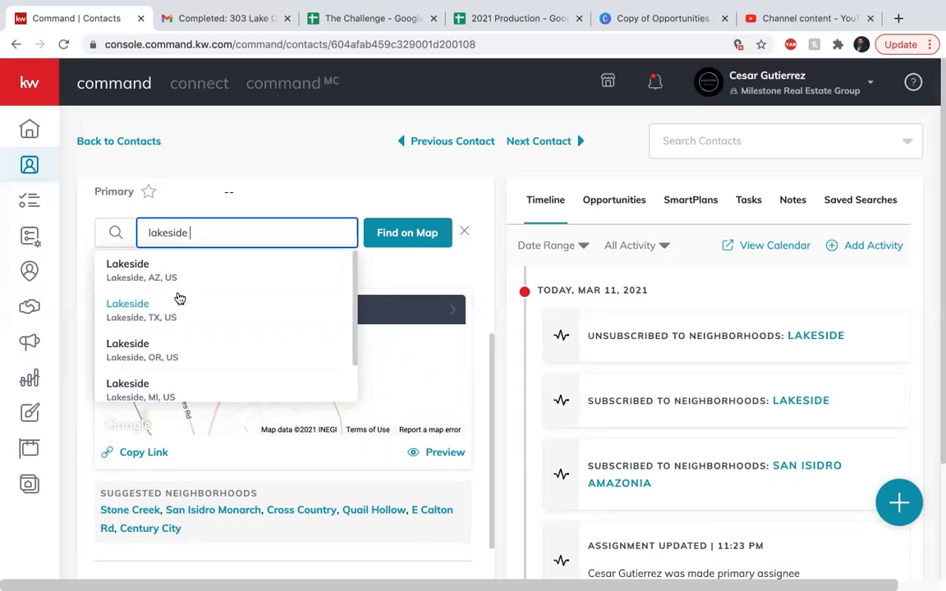
key("BackSpace")
key("BackSpace")
key("BackSpace")
key("BackSpace")
key("BackSpace")
key("BackSpace")
key("BackSpace")
key("BackSpace")
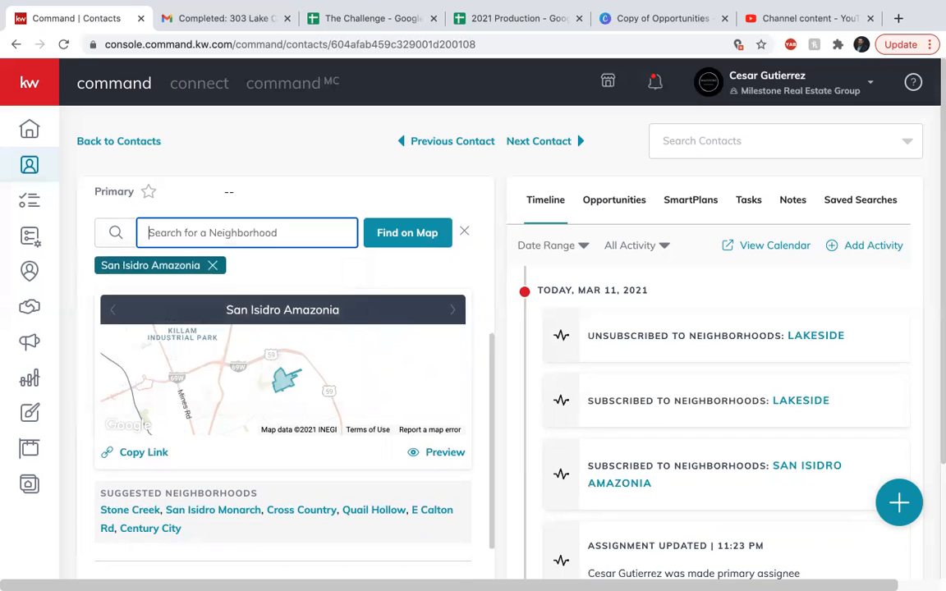
Search 'san isidro' and subscribe the contact to San Isidro Northeast, Laredo, TX
type("sa")
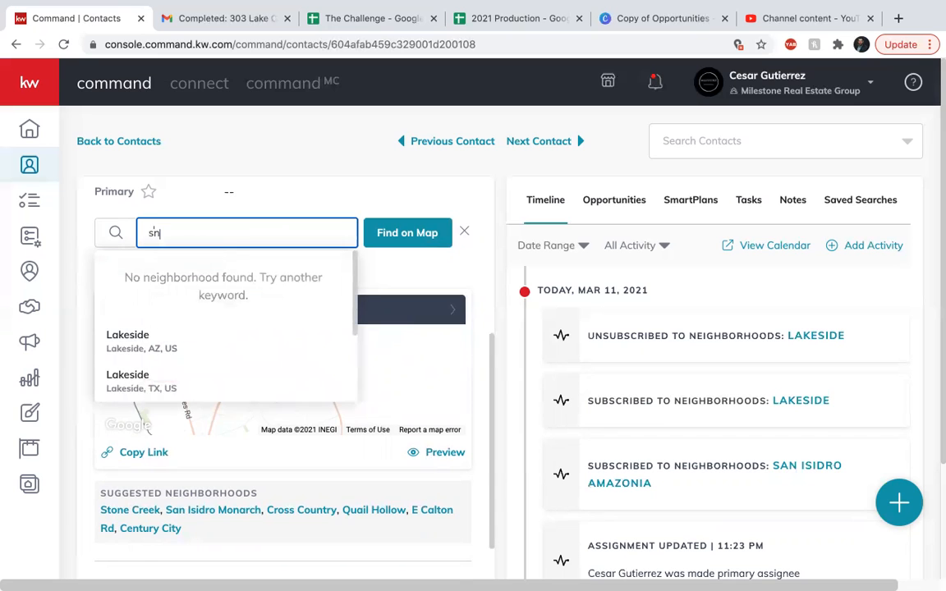
key("BackSpace")
key("BackSpace")
type("san is")
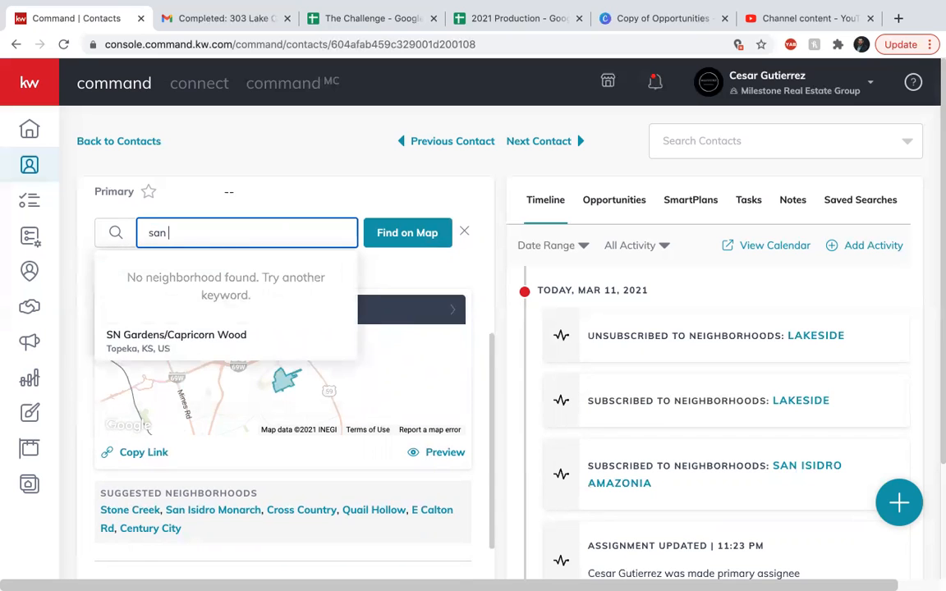
type("dro")
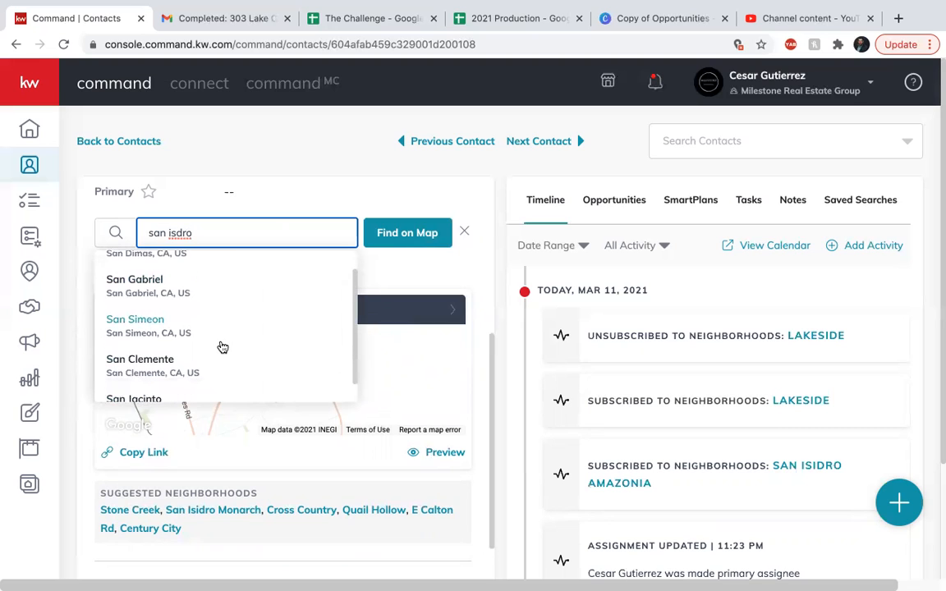
key("BackSpace")
key("BackSpace")
key("BackSpace")
type("idro")
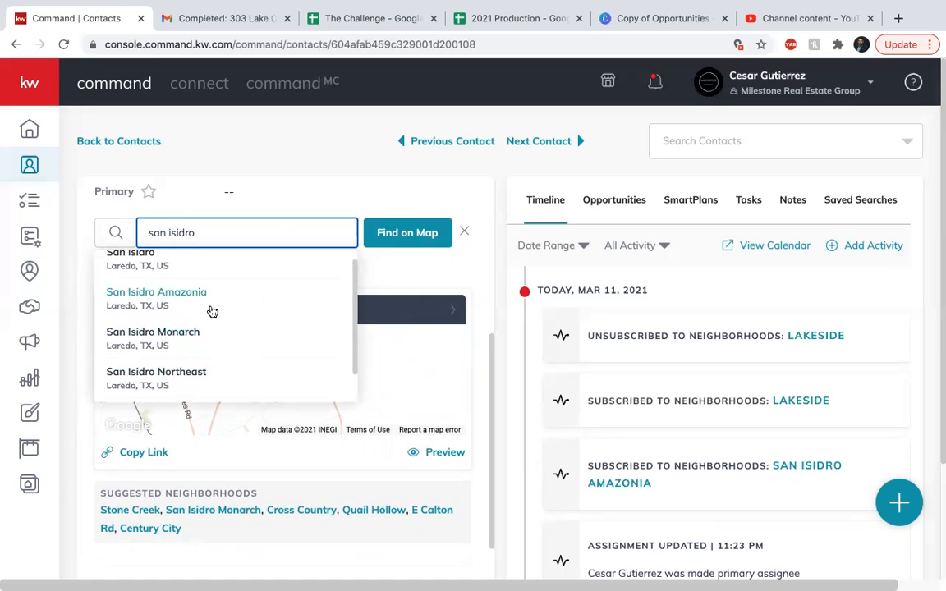
scroll(210, 312, "down", 1)
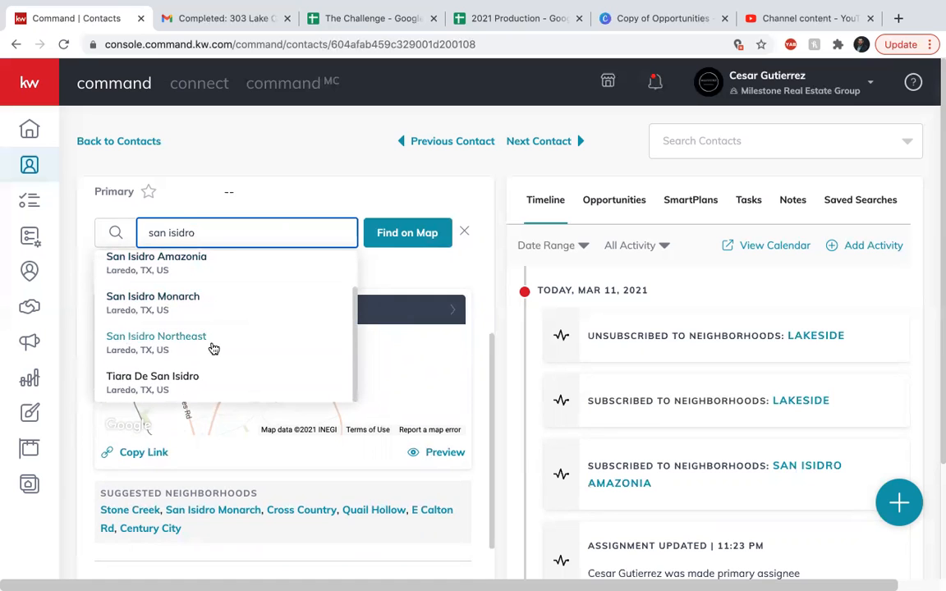
left_click(178, 351)
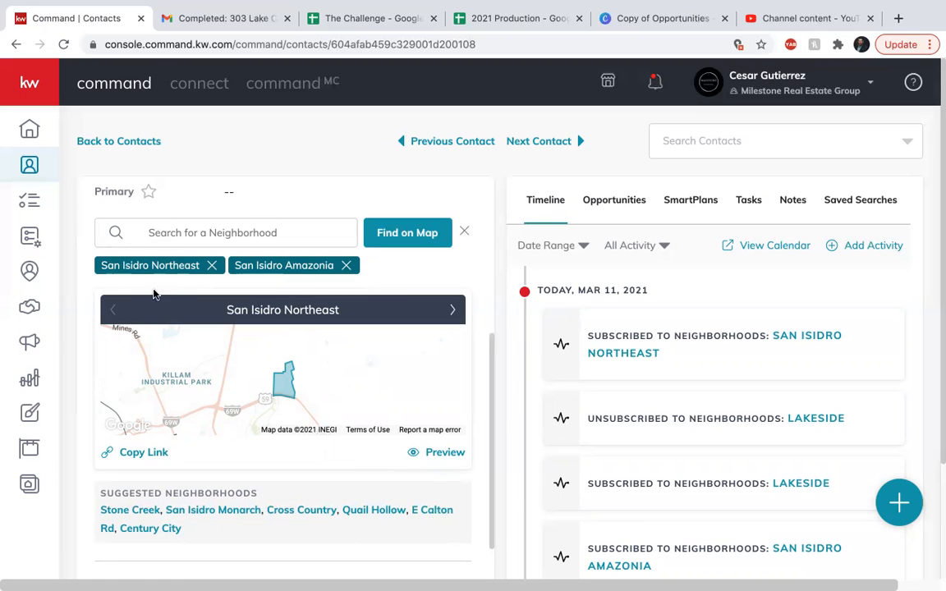
mouse_move(133, 265)
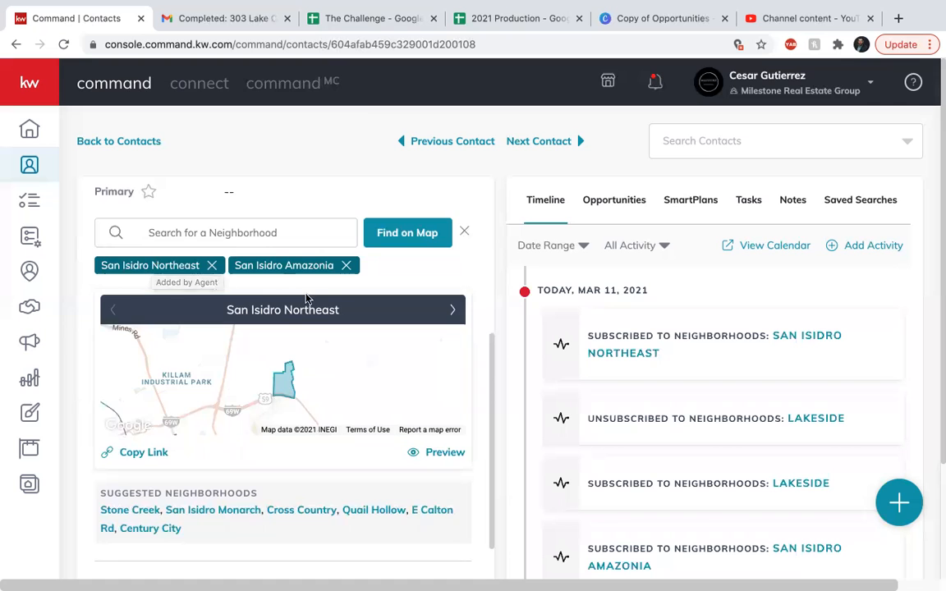
scroll(305, 299, "up", 3)
scroll(306, 299, "up", 3)
scroll(305, 299, "down", 2)
scroll(305, 299, "up", 2)
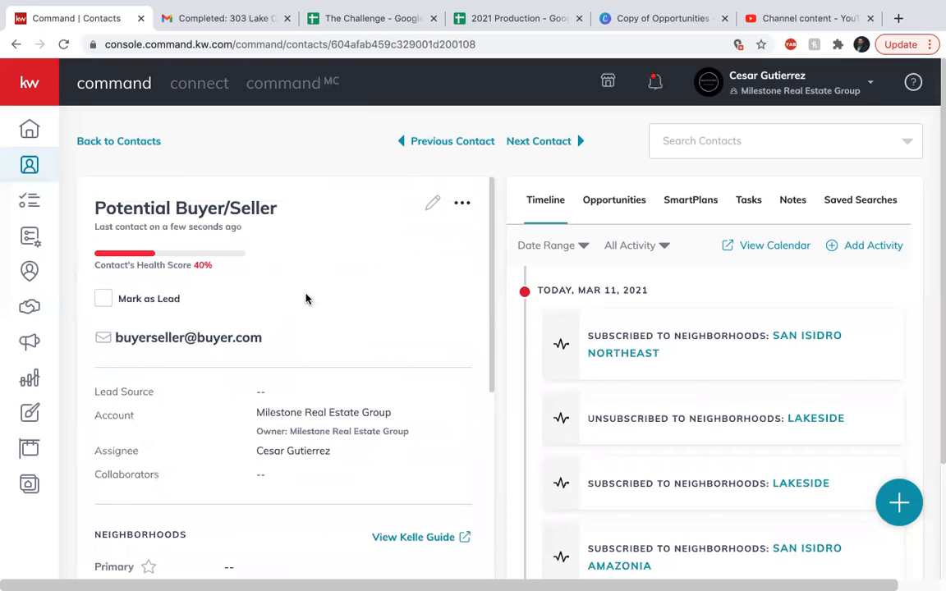
scroll(305, 299, "down", 5)
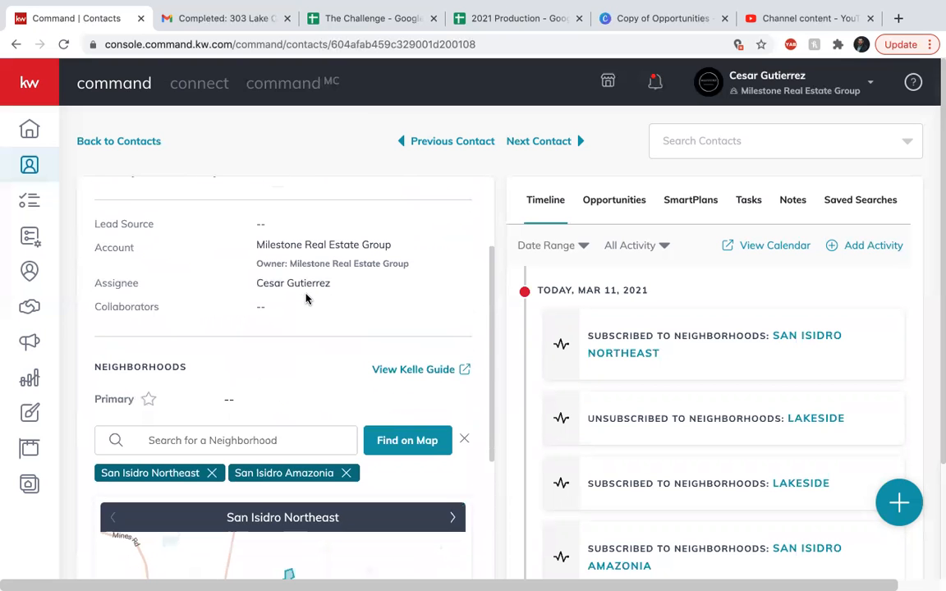
scroll(305, 299, "down", 1)
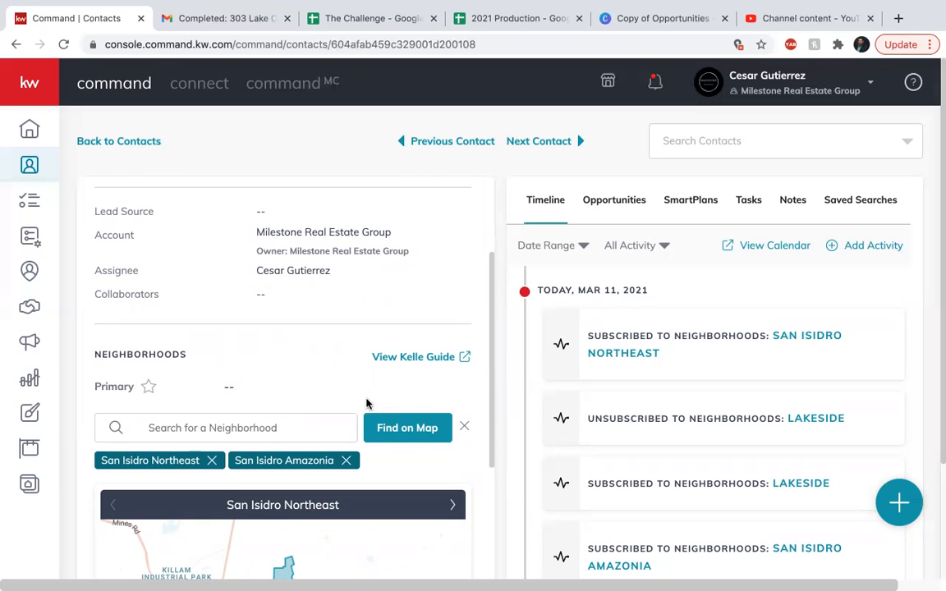
scroll(367, 390, "up", 3)
scroll(367, 391, "up", 2)
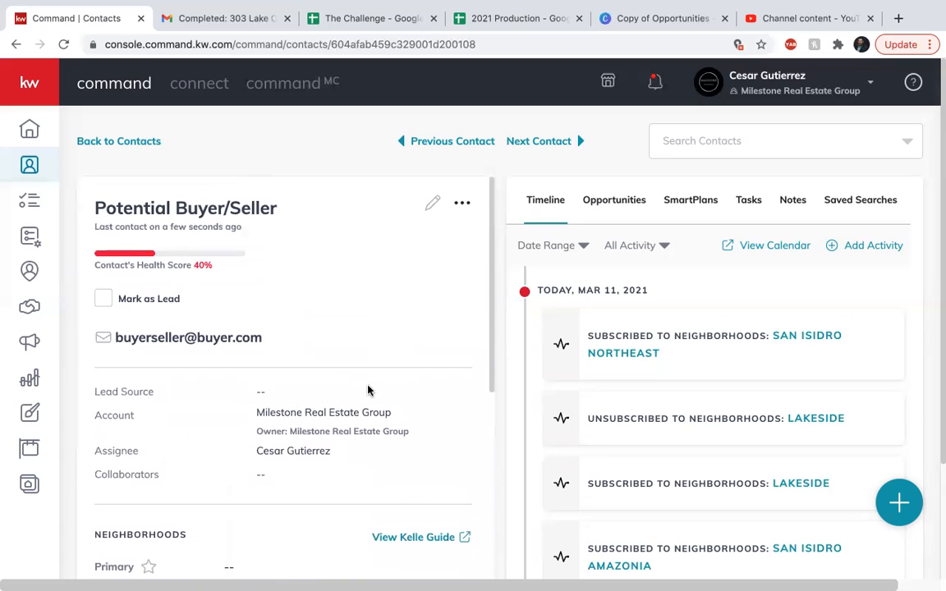